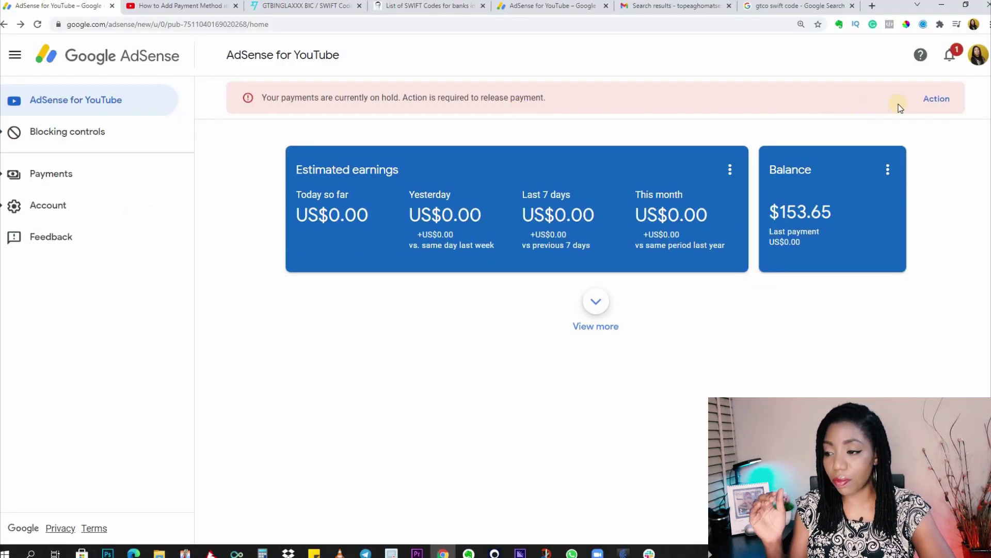
Step: Go to the Payments info page, follow the Update banner, and start adding a new payment method
{"action": "left_click", "coordinate": [937, 101]}
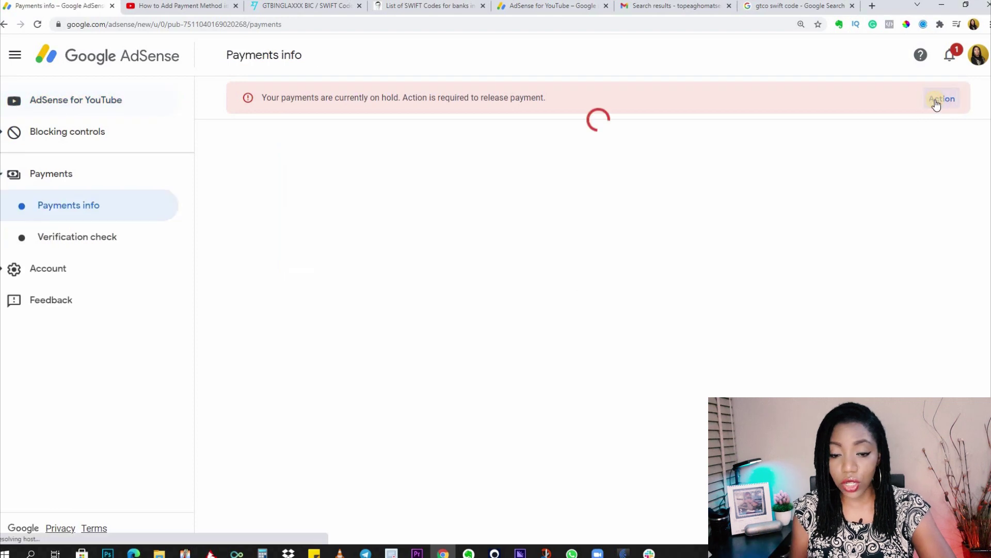
{"action": "left_click", "coordinate": [72, 103]}
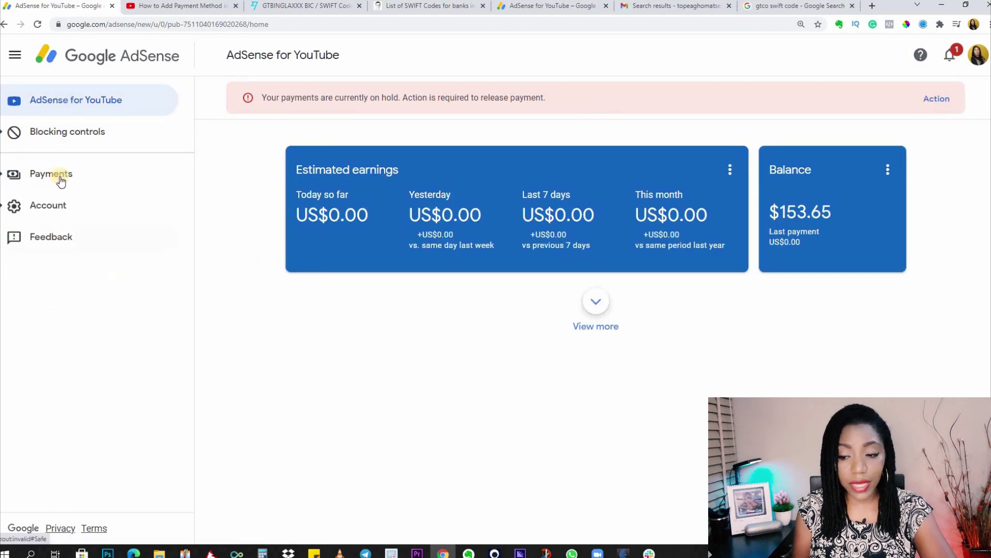
{"action": "left_click", "coordinate": [61, 178]}
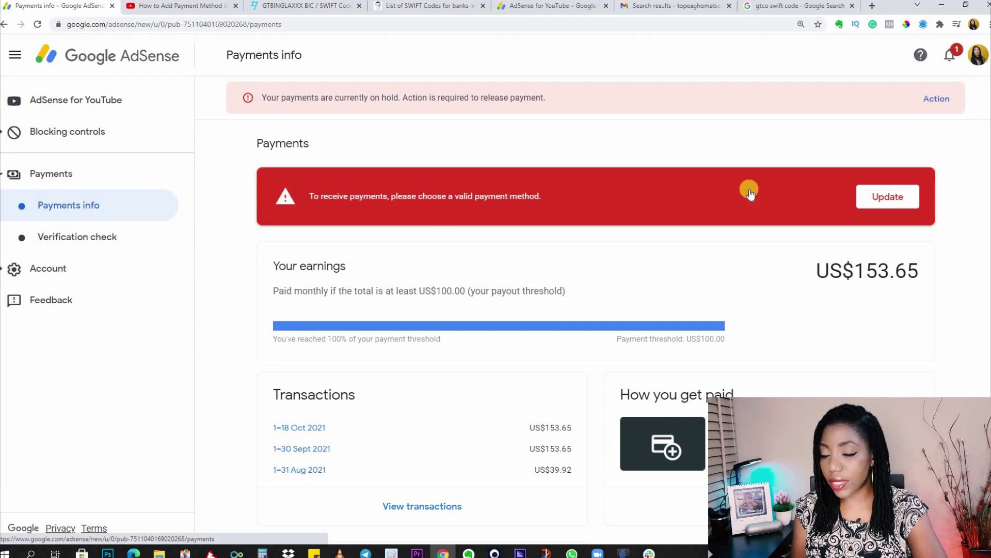
{"action": "left_click", "coordinate": [878, 205]}
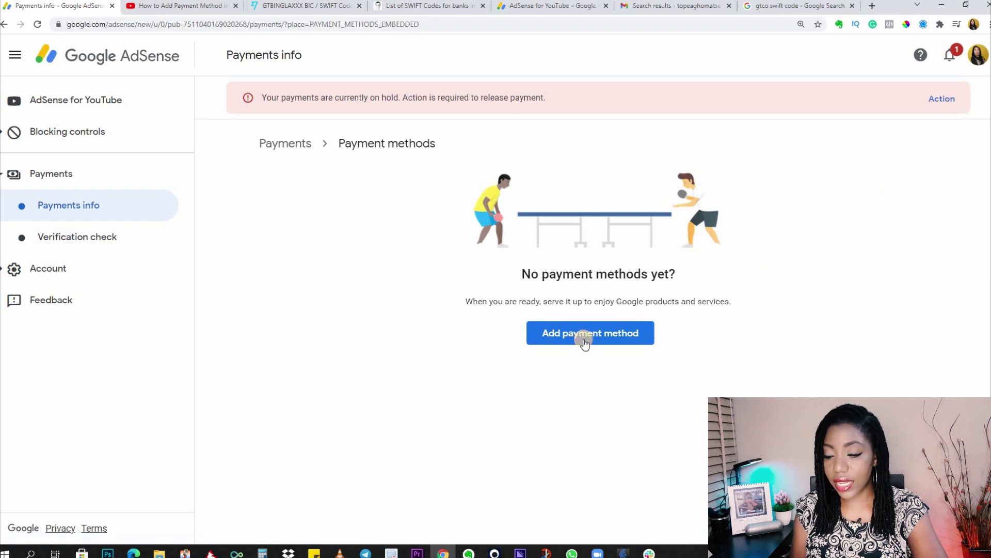
{"action": "left_click", "coordinate": [584, 339]}
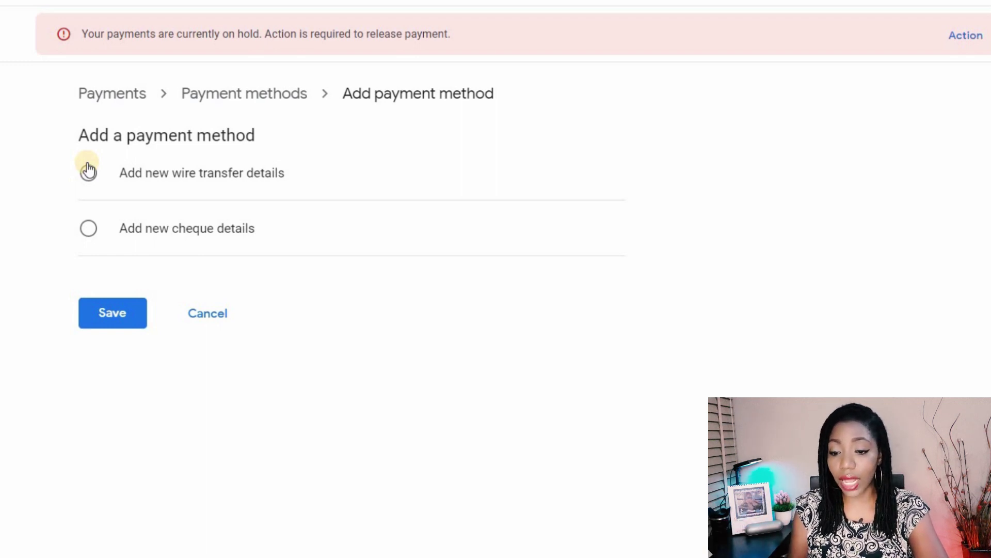
Step: Switch the new payment type from wire transfer to cheque details
{"action": "left_click", "coordinate": [88, 172]}
{"action": "left_click", "coordinate": [89, 228]}
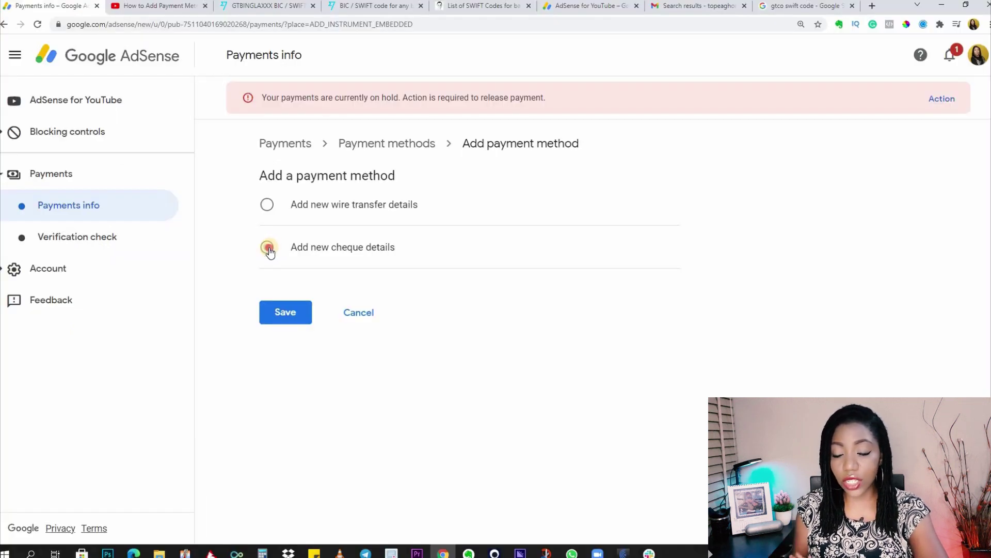
{"action": "left_click", "coordinate": [268, 247]}
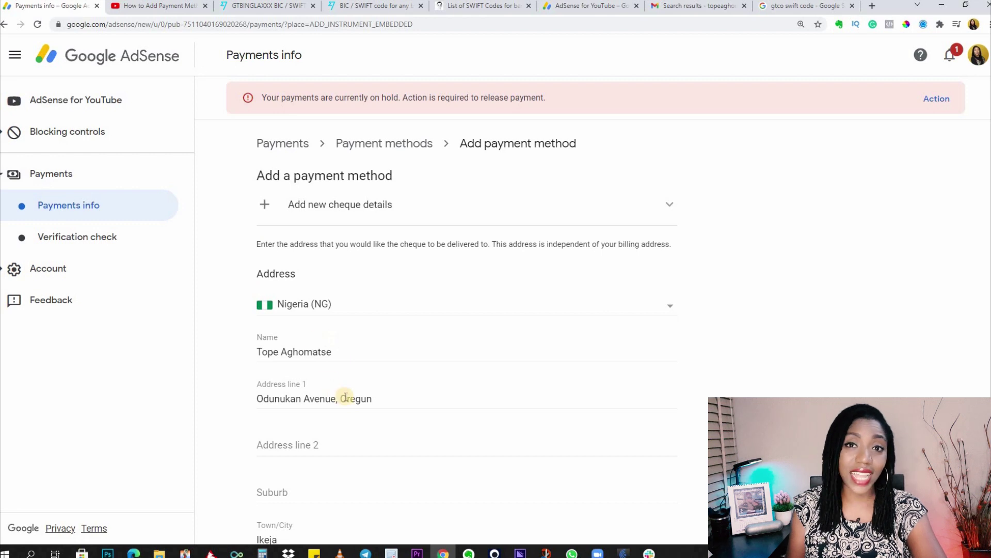
{"action": "scroll", "coordinate": [346, 397], "scroll_direction": "down", "scroll_amount": 3}
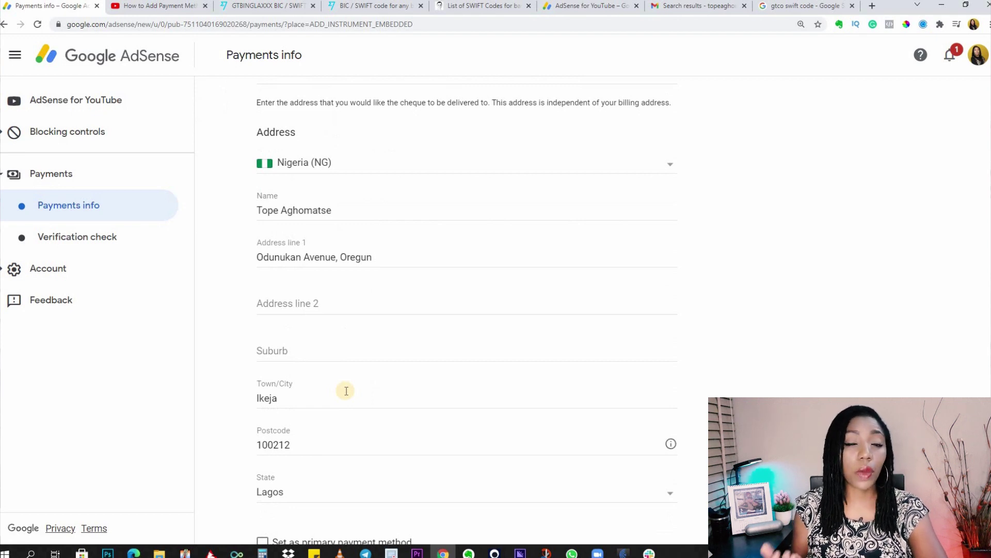
{"action": "scroll", "coordinate": [346, 391], "scroll_direction": "down", "scroll_amount": 2}
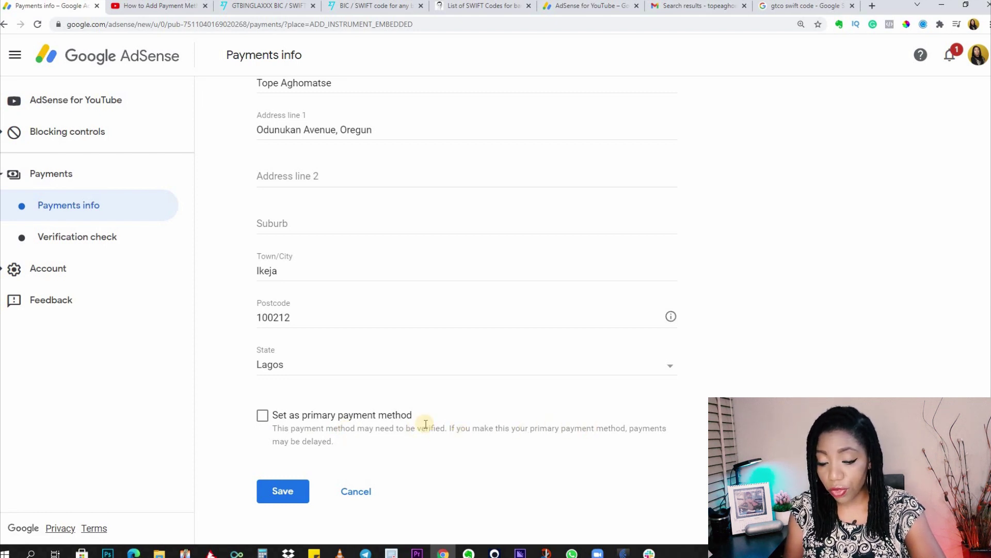
{"action": "left_click", "coordinate": [279, 491]}
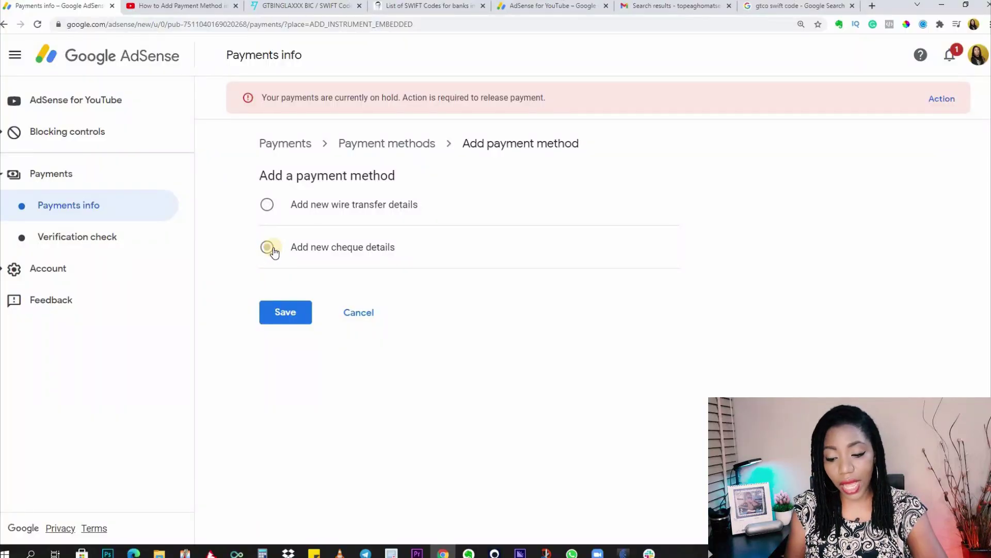
Step: Select Add new wire transfer details and scroll down to its blank form fields
{"action": "left_click", "coordinate": [268, 204]}
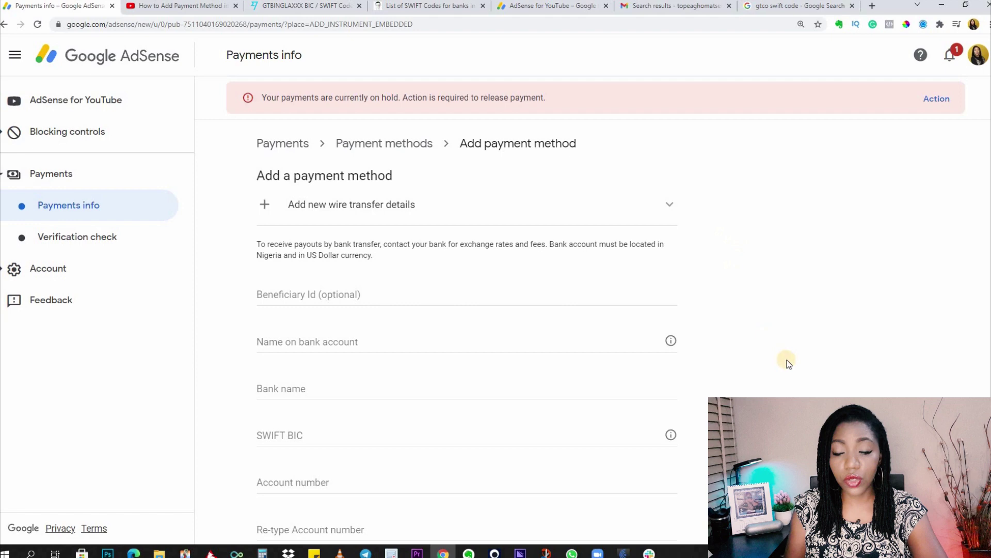
{"action": "scroll", "coordinate": [789, 363], "scroll_direction": "down", "scroll_amount": 2}
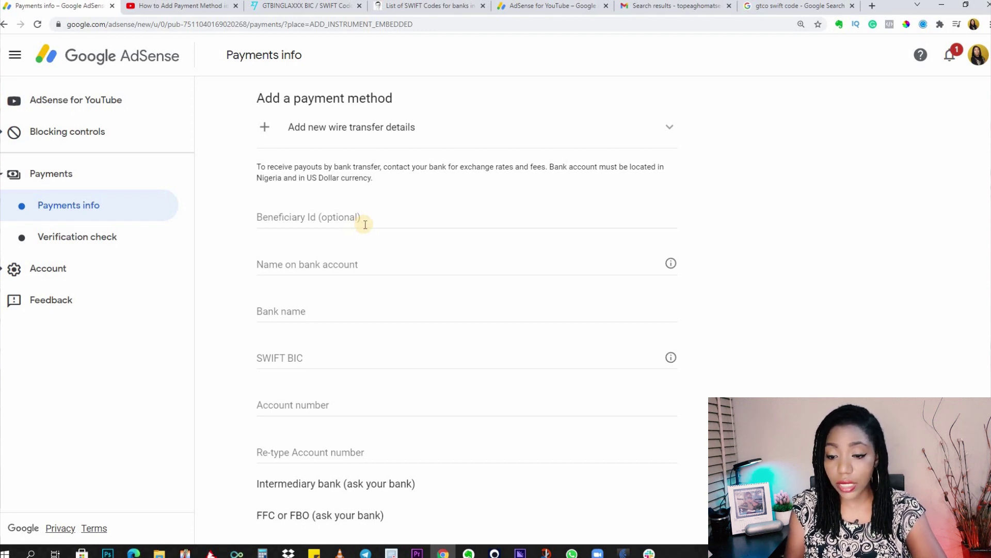
Step: Enter the account holder's name and the bank name Guaranty Trust Bank Plc
{"action": "left_click", "coordinate": [342, 264]}
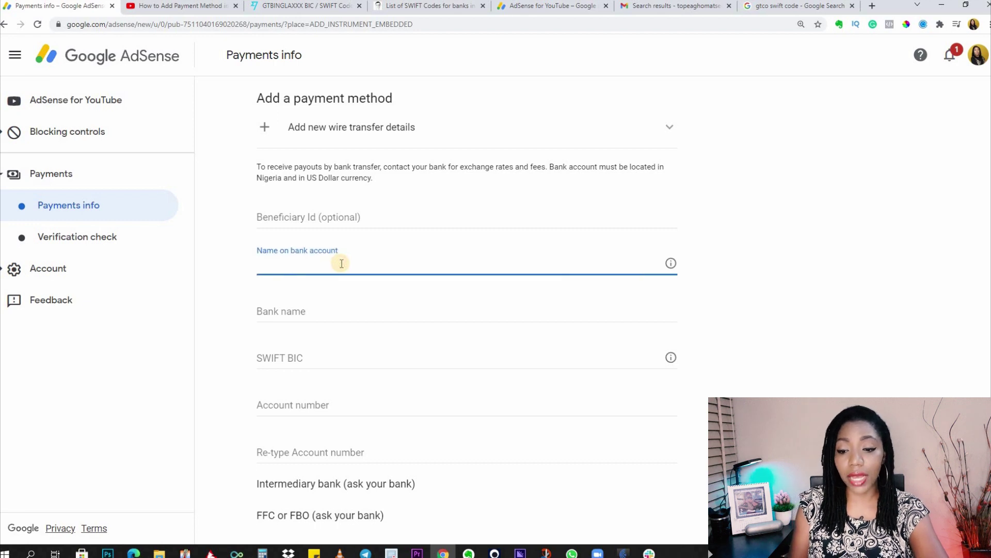
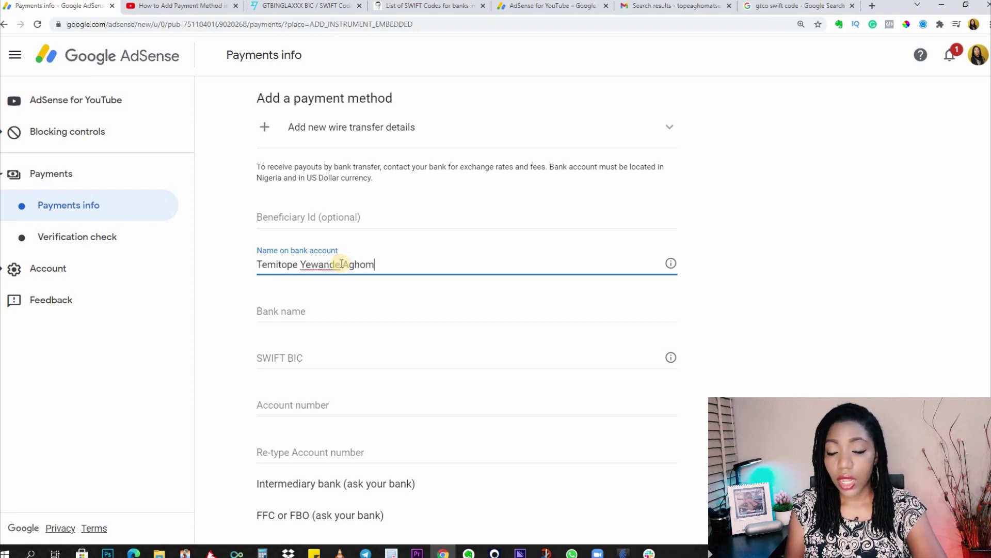
{"action": "left_click", "coordinate": [329, 314]}
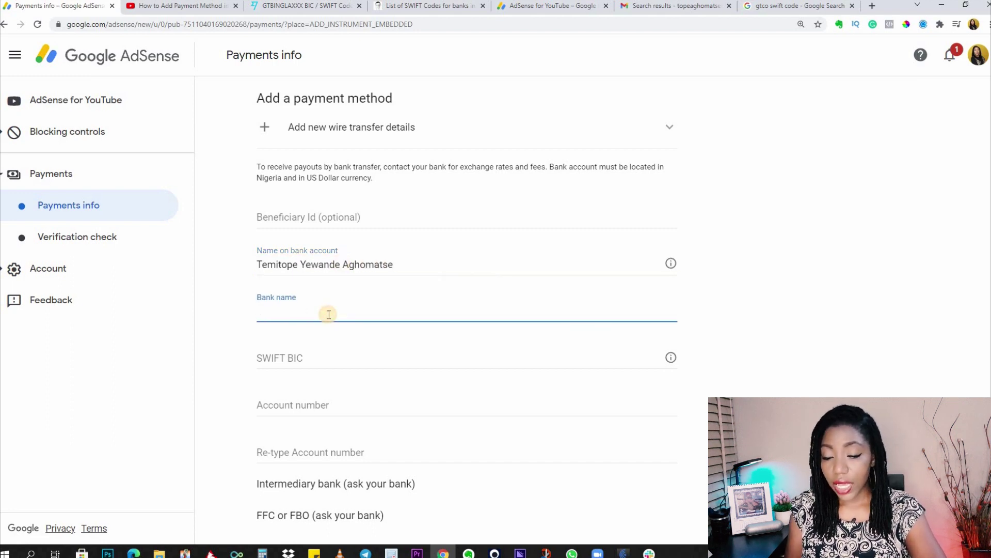
{"action": "type", "text": "Guaranty "}
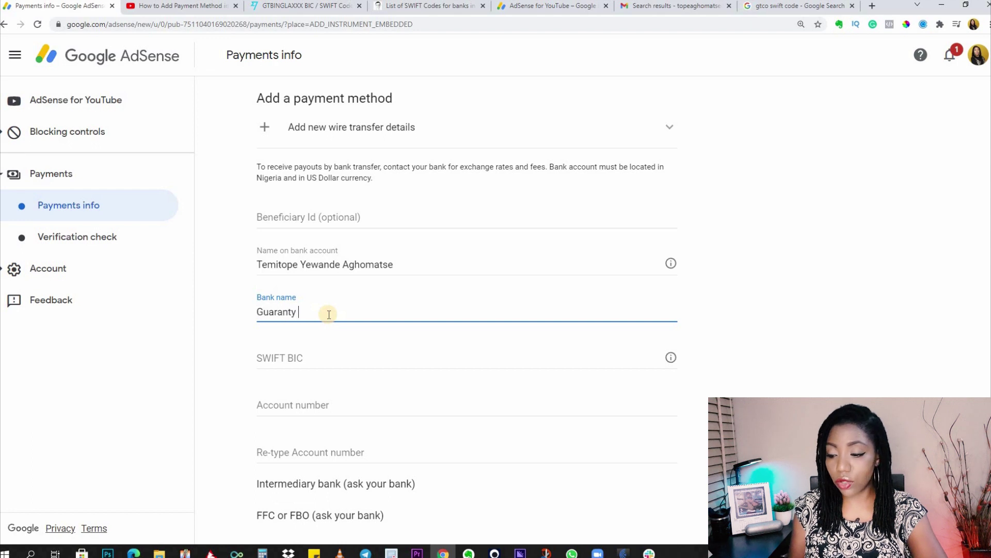
{"action": "type", "text": "Trust Bank Plc"}
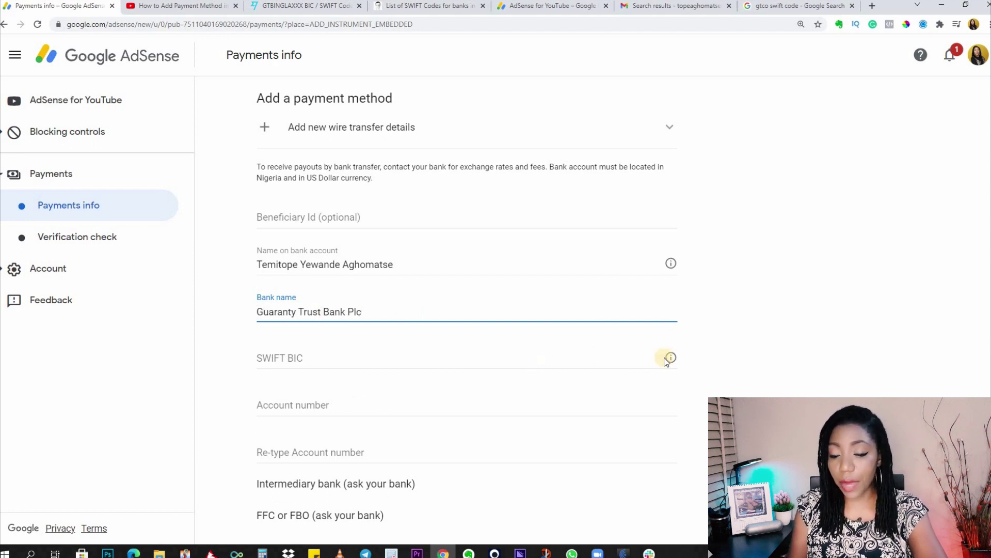
{"action": "mouse_move", "coordinate": [672, 358]}
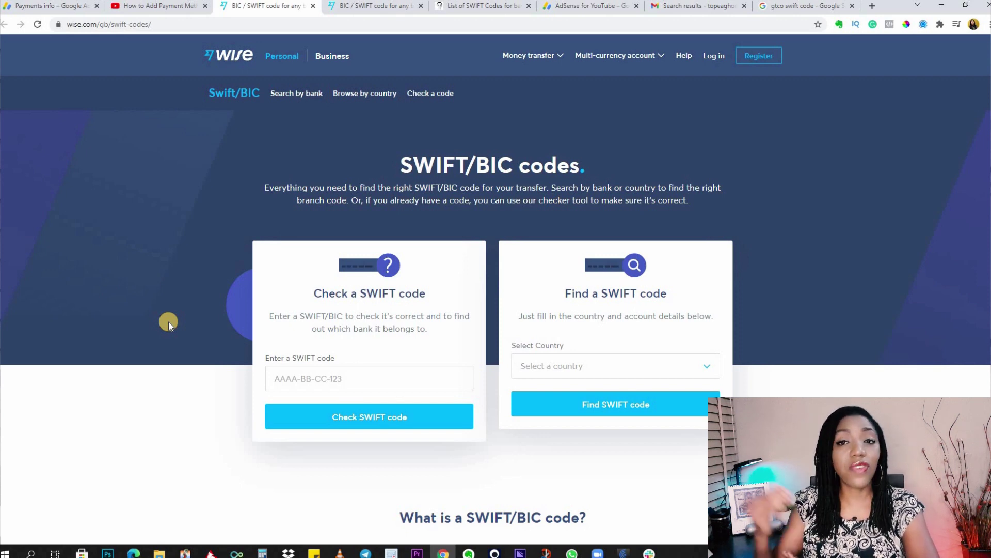
Step: In Wise's SWIFT code finder, select Nigeria, GUARANTY TRUST BANK PLC and the city Lagos
{"action": "left_click", "coordinate": [706, 367]}
{"action": "type", "text": "NIGE"}
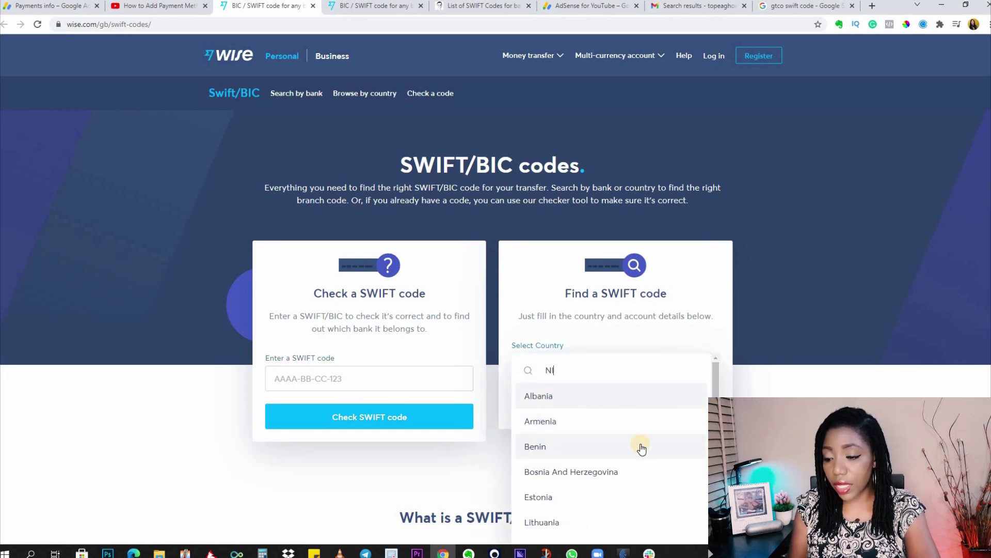
{"action": "left_click", "coordinate": [597, 427]}
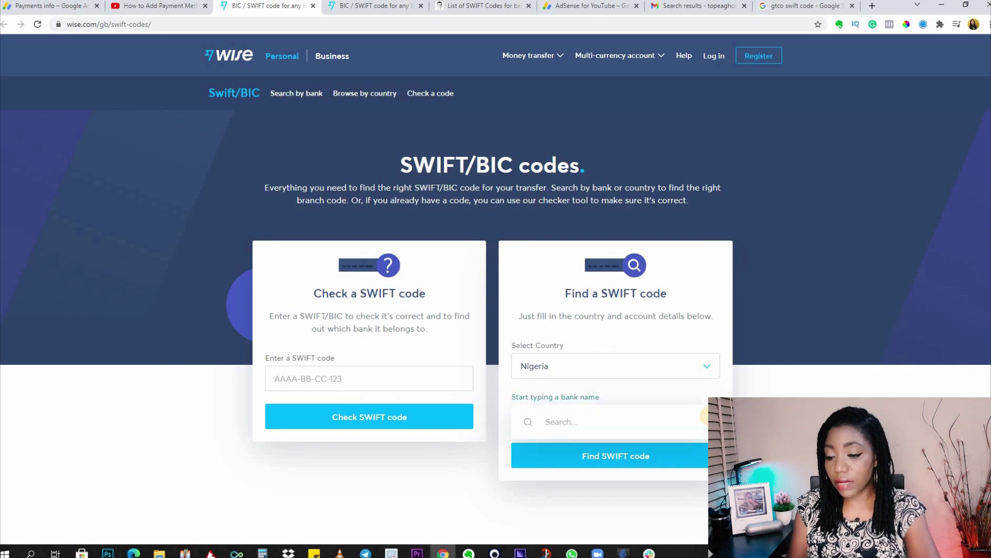
{"action": "left_click", "coordinate": [705, 416]}
{"action": "type", "text": "GUAR"}
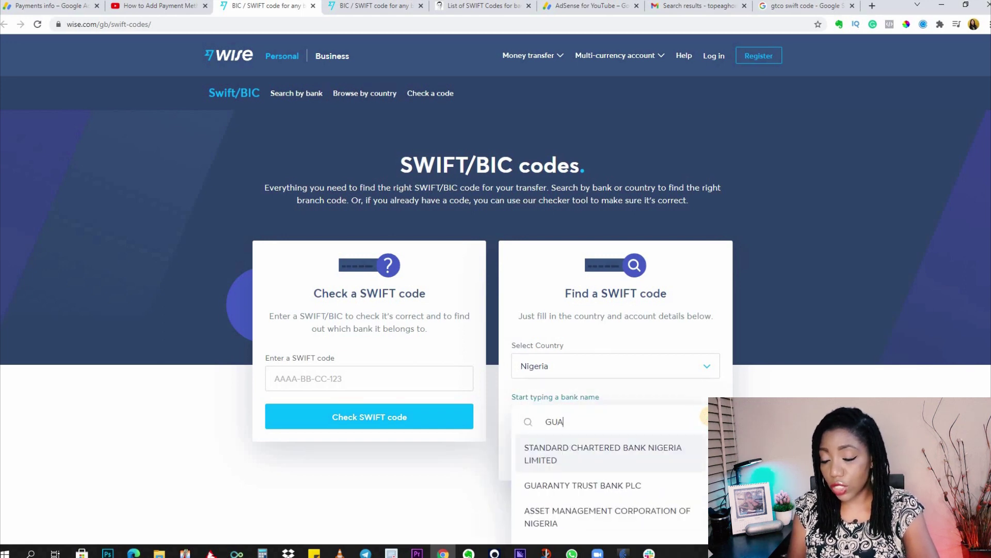
{"action": "left_click", "coordinate": [666, 455]}
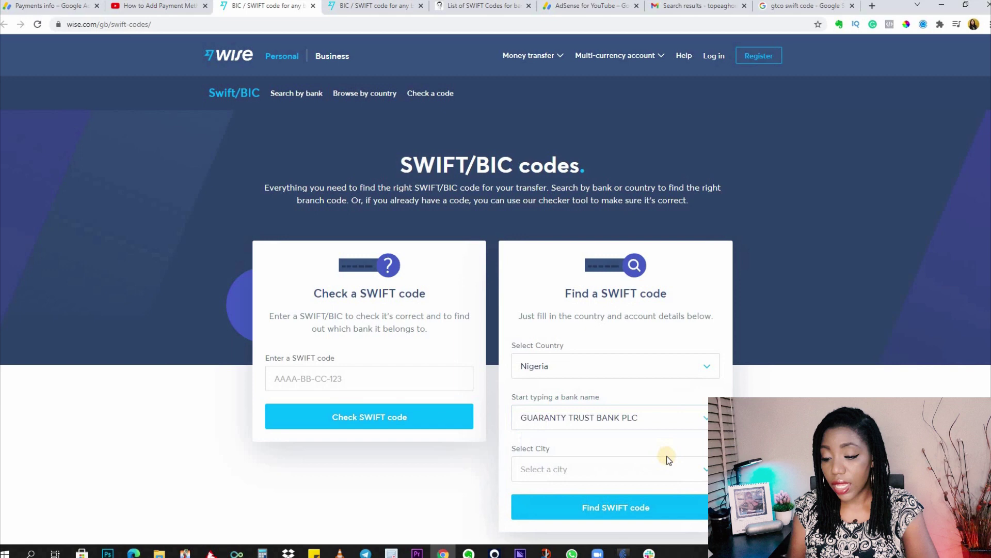
{"action": "left_click", "coordinate": [704, 468]}
{"action": "type", "text": "Lag"}
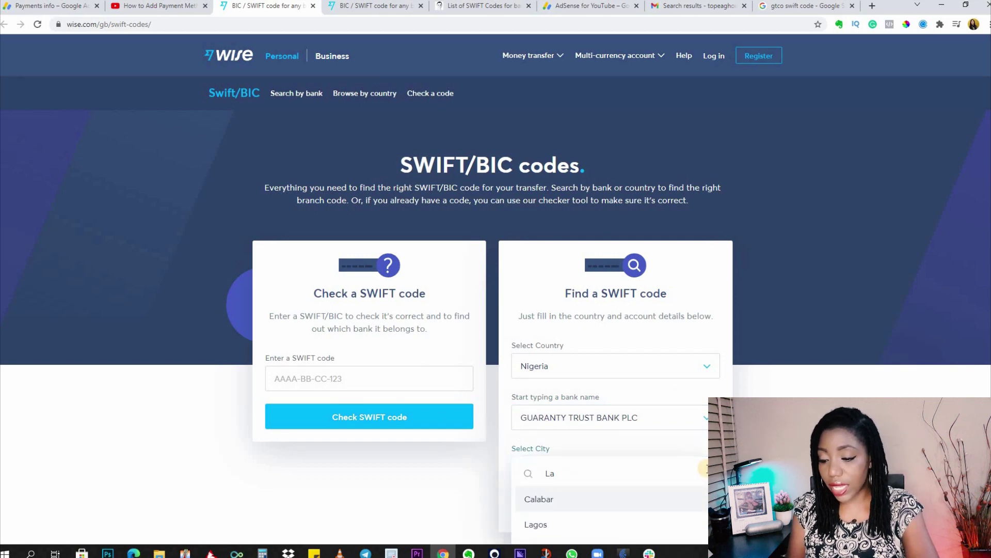
{"action": "left_click", "coordinate": [543, 501]}
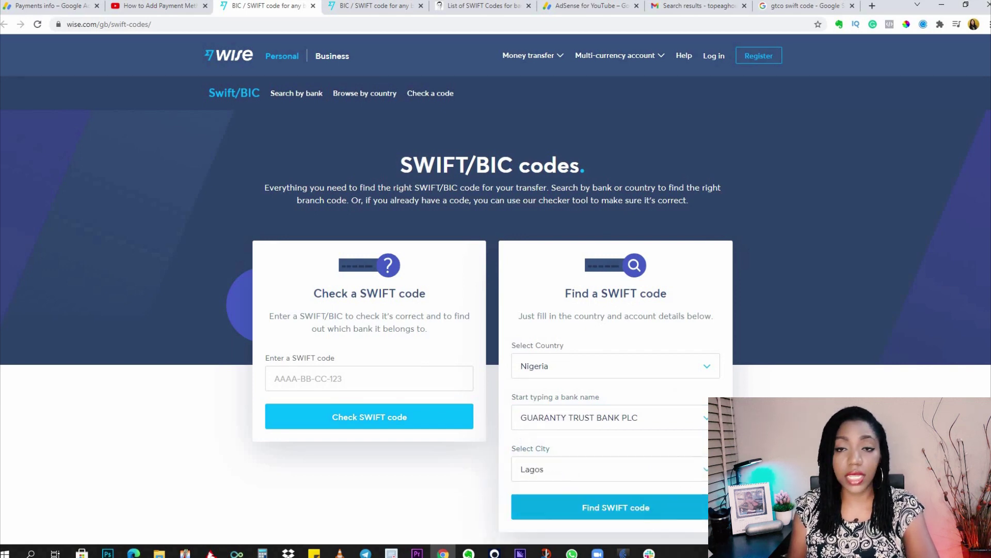
{"action": "scroll", "coordinate": [625, 382], "scroll_direction": "down", "scroll_amount": 2}
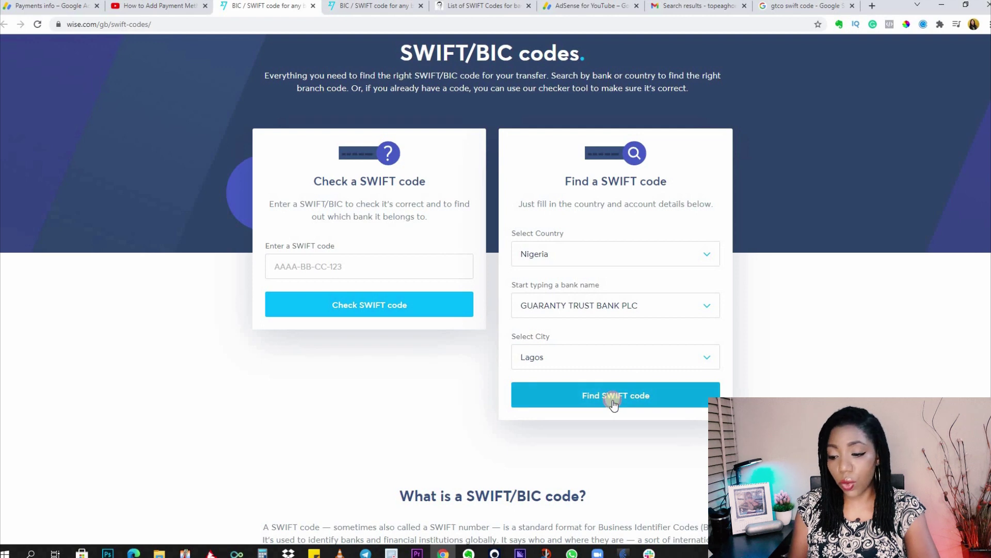
Step: Run the SWIFT code search and review the nationwide code and Lagos branch results
{"action": "left_click", "coordinate": [614, 401]}
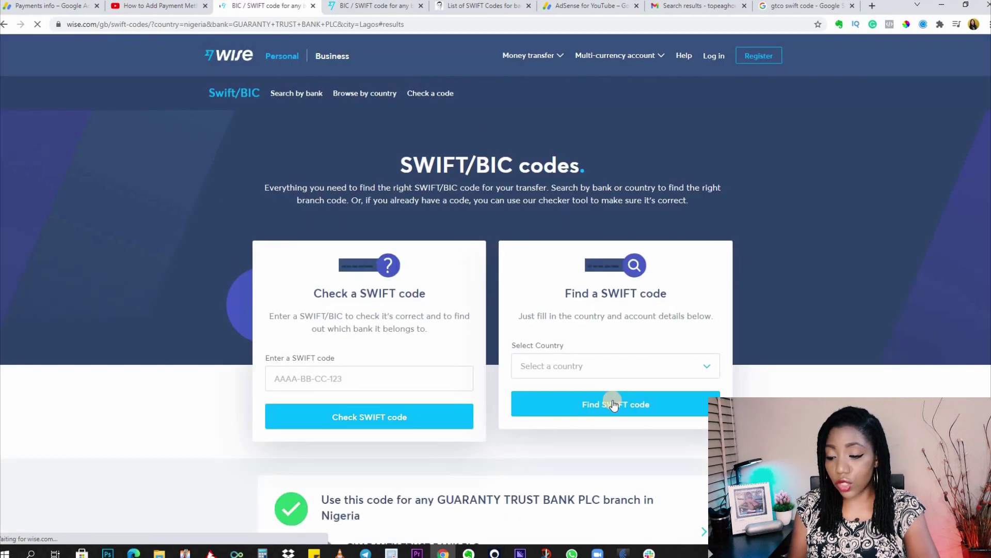
{"action": "scroll", "coordinate": [832, 377], "scroll_direction": "down", "scroll_amount": 1}
{"action": "scroll", "coordinate": [832, 372], "scroll_direction": "down", "scroll_amount": 6}
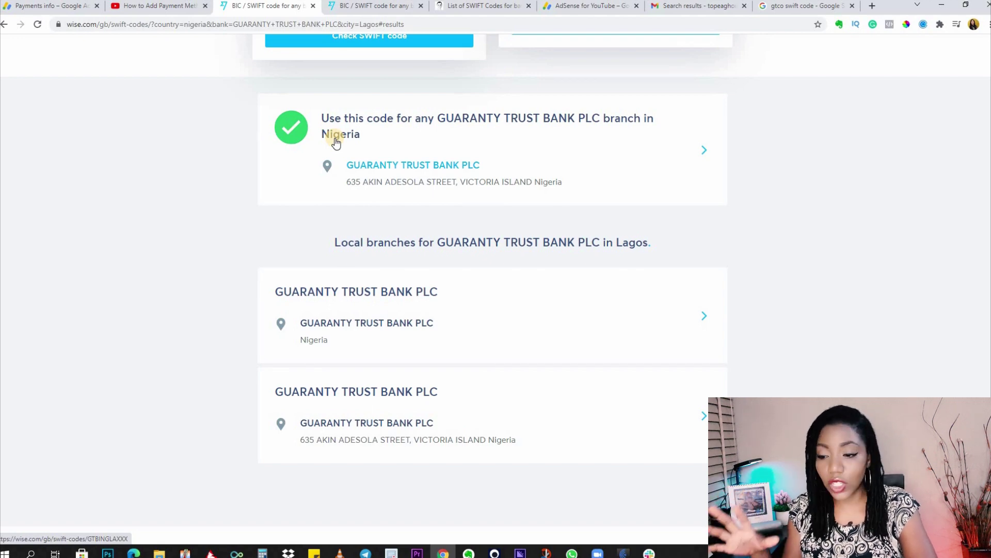
{"action": "scroll", "coordinate": [605, 184], "scroll_direction": "up", "scroll_amount": 1}
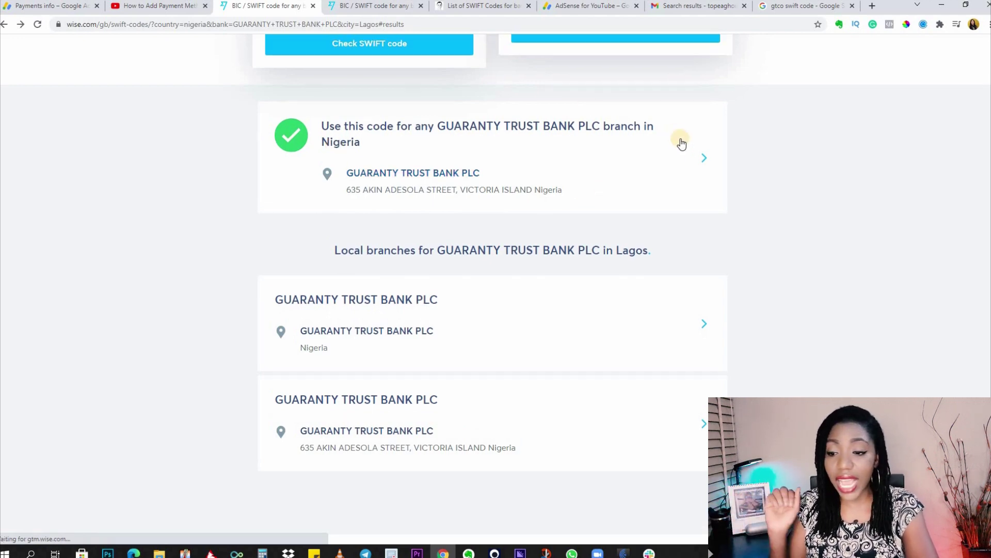
Step: Open the details for code GTBINGLAXXX and copy it to the clipboard
{"action": "left_click", "coordinate": [704, 159]}
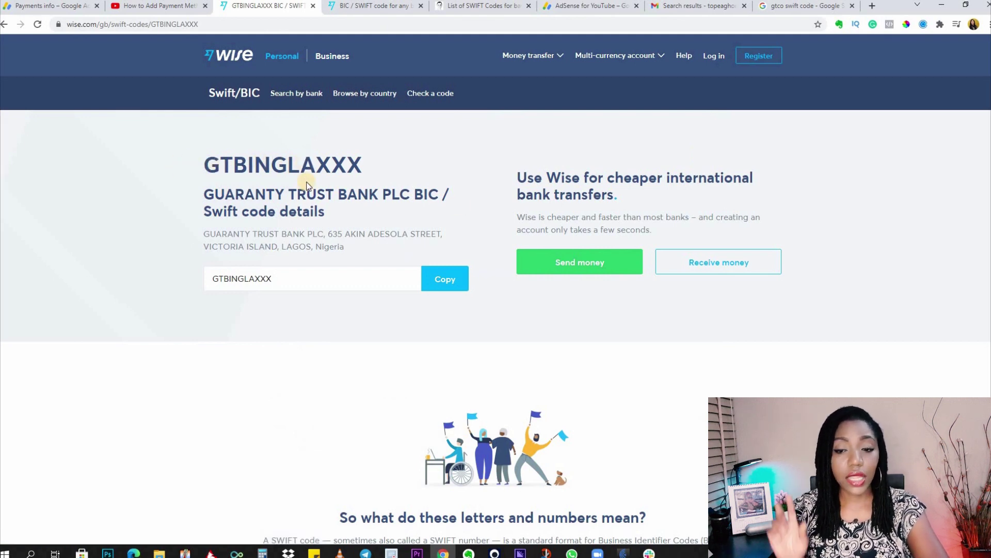
{"action": "left_click", "coordinate": [232, 283]}
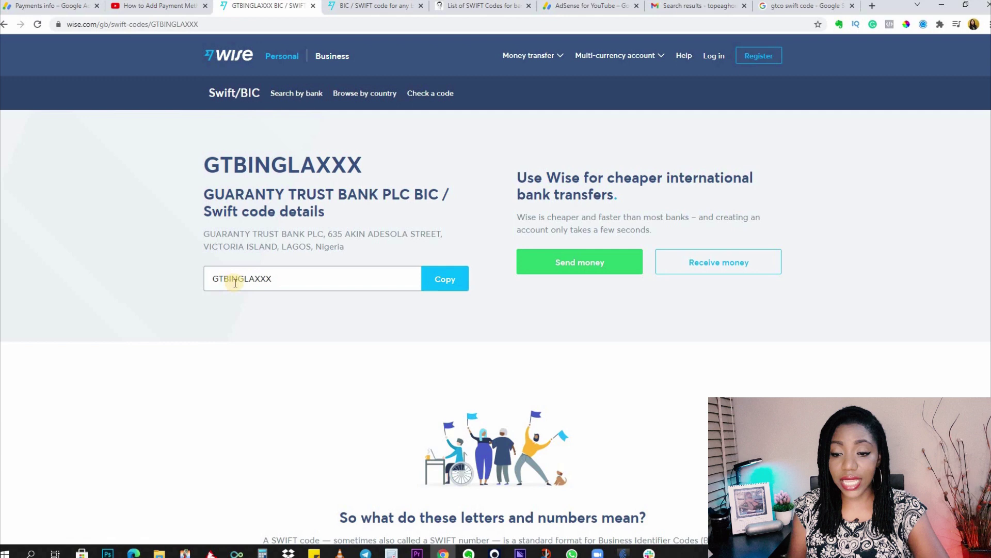
{"action": "left_click", "coordinate": [450, 280]}
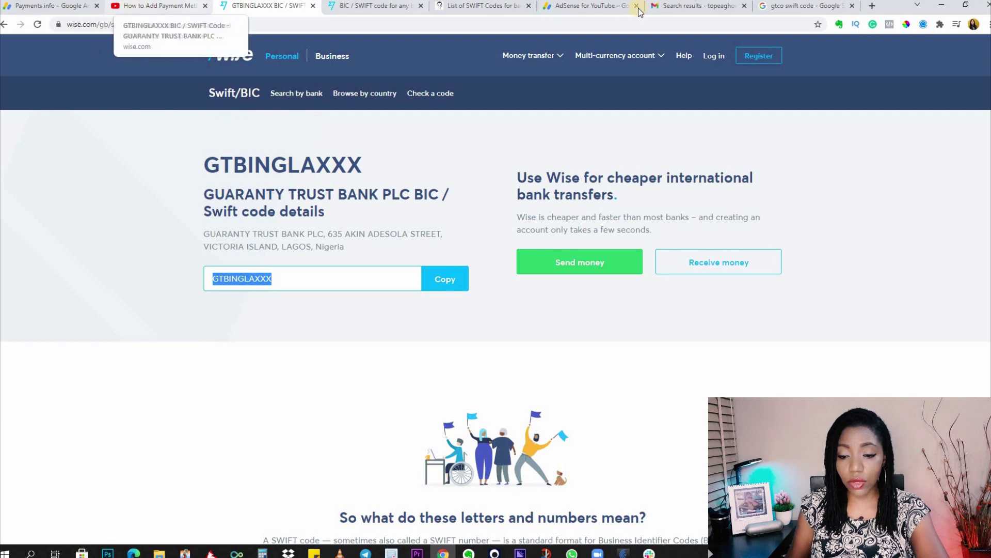
Step: Back in AdSense, paste the code into SWIFT BIC and trim it to GTBINGLA
{"action": "left_click", "coordinate": [52, 5]}
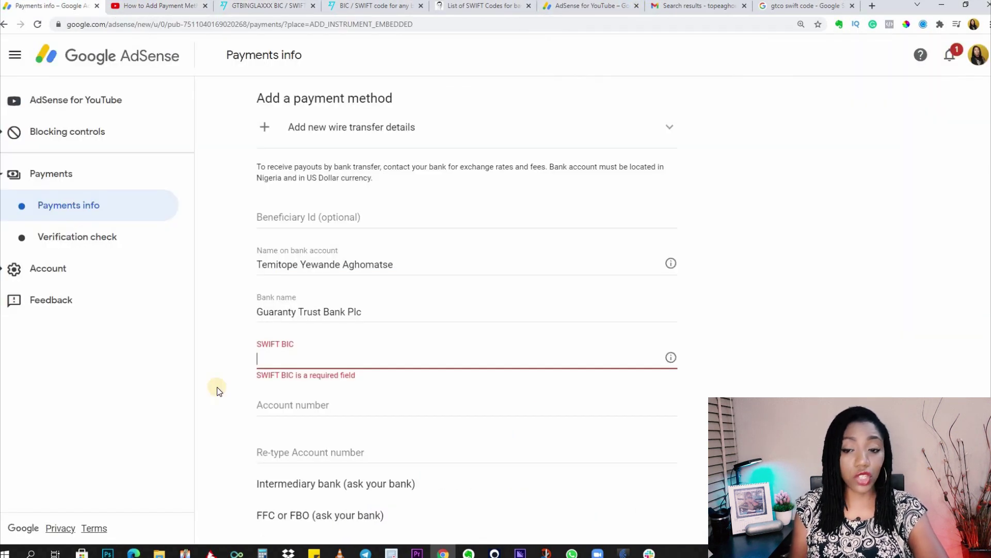
{"action": "key", "text": "ctrl+v"}
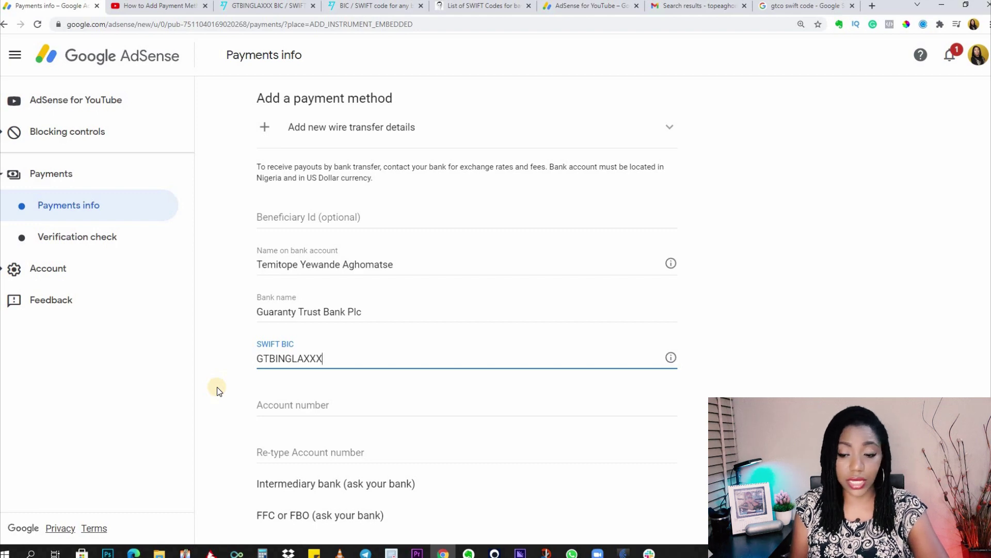
{"action": "key", "text": "BackSpace"}
{"action": "key", "text": "BackSpace"}
{"action": "key", "text": "BackSpace"}
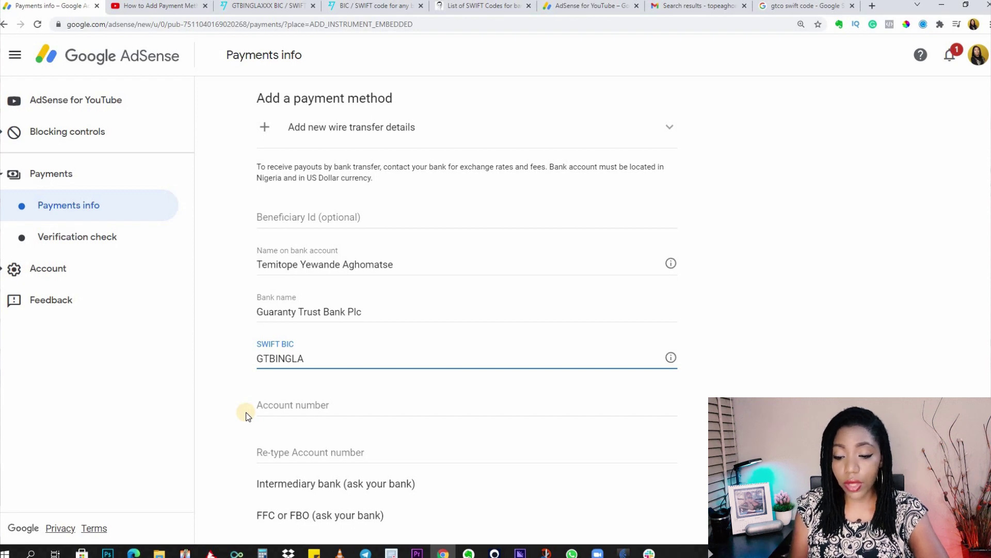
Step: Enter and re-type the bank account number, keep it as primary, and save the wire transfer details
{"action": "left_click", "coordinate": [302, 407]}
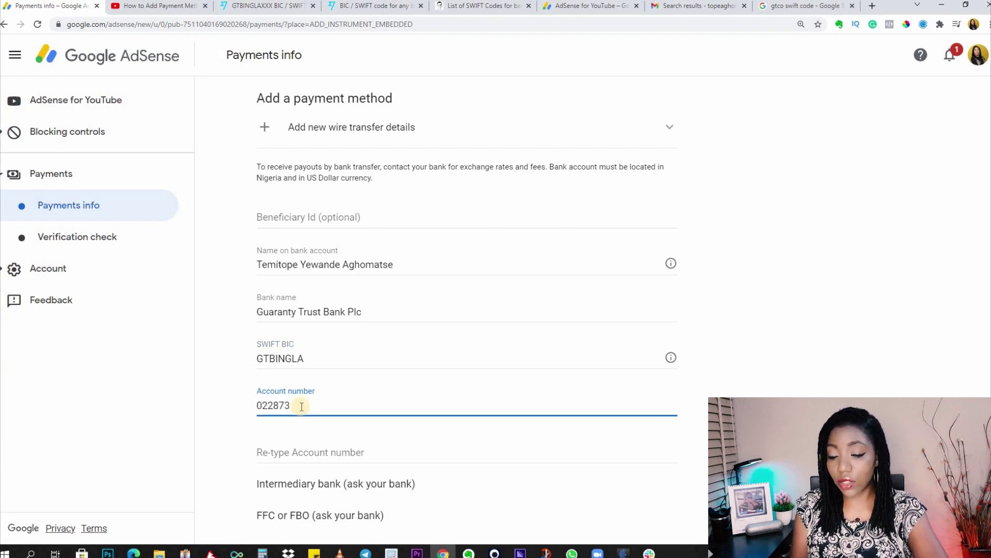
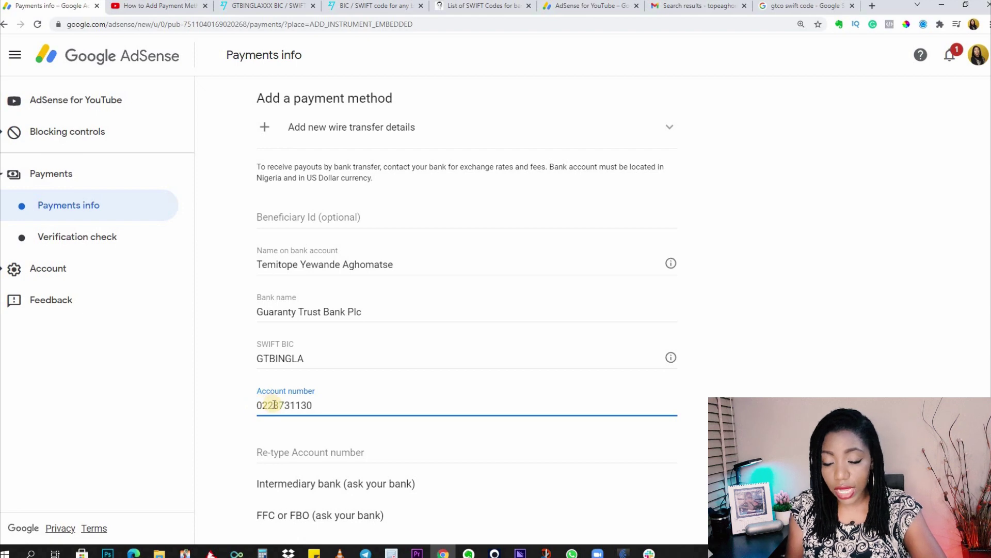
{"action": "left_click", "coordinate": [294, 452]}
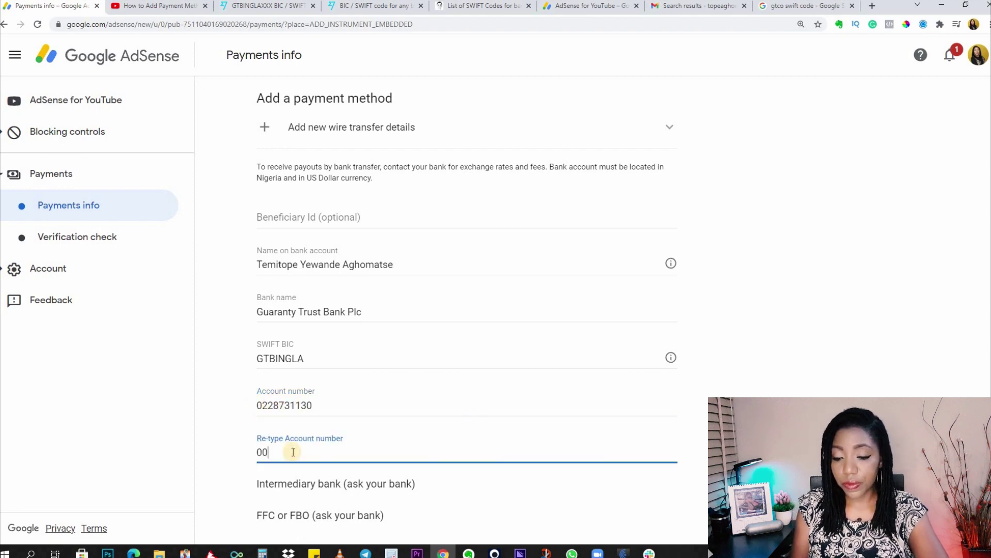
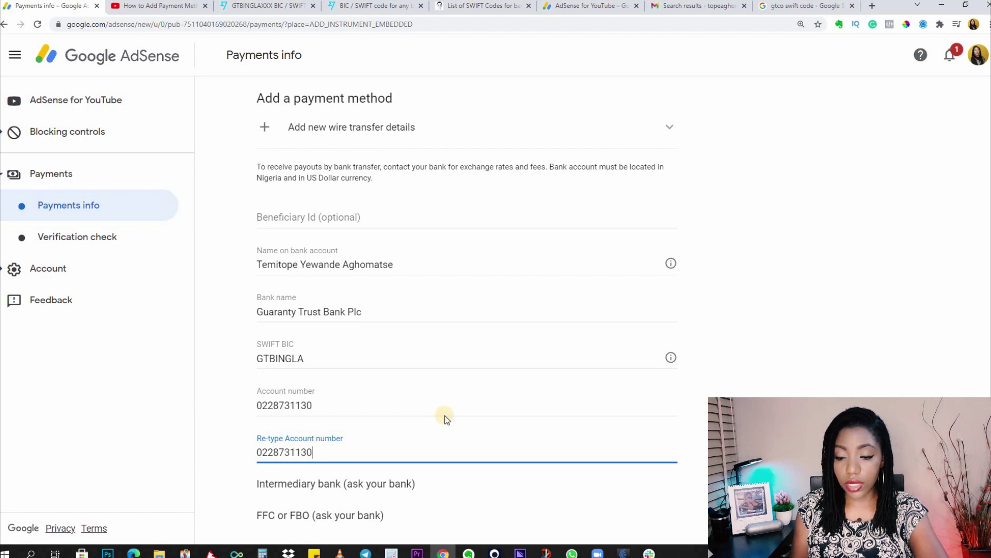
{"action": "scroll", "coordinate": [448, 420], "scroll_direction": "down", "scroll_amount": 3}
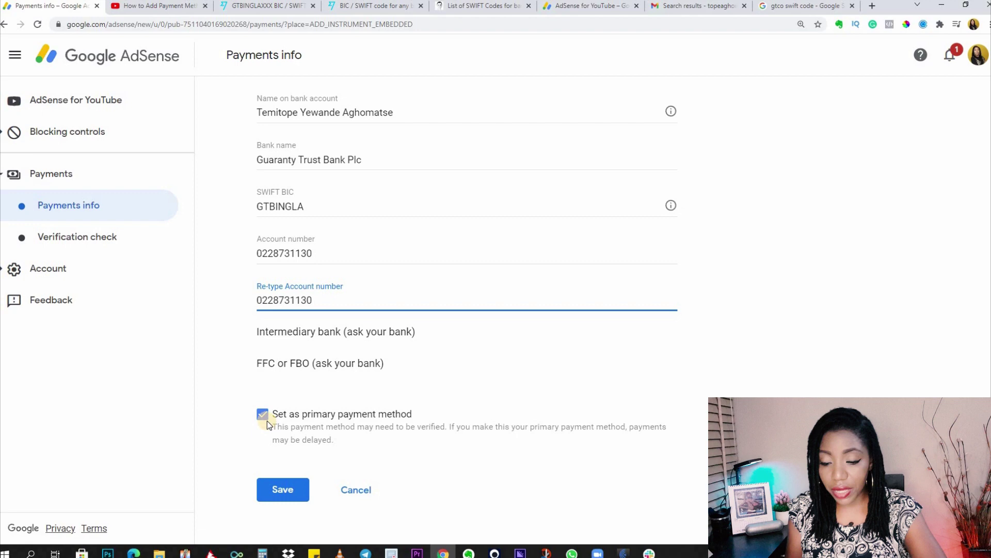
{"action": "left_click", "coordinate": [272, 487]}
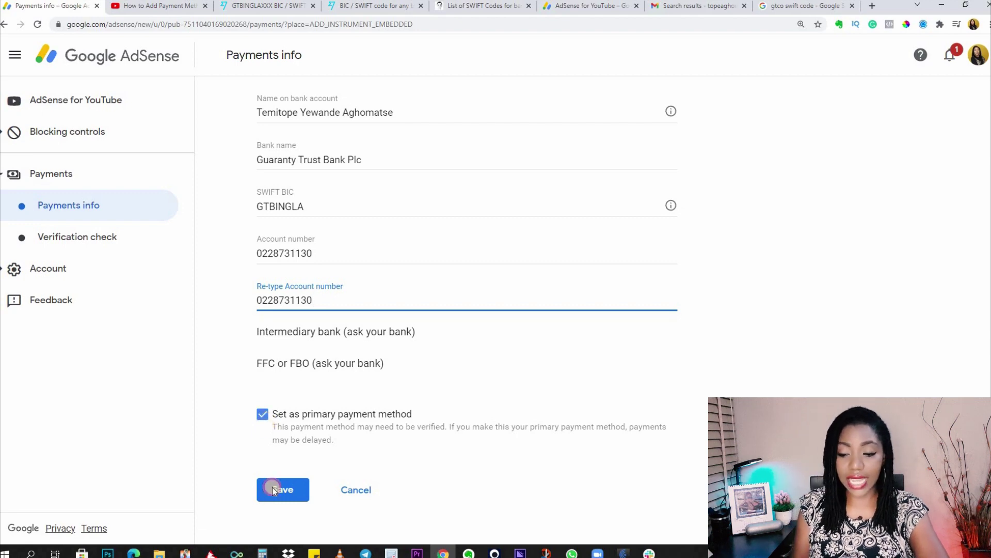